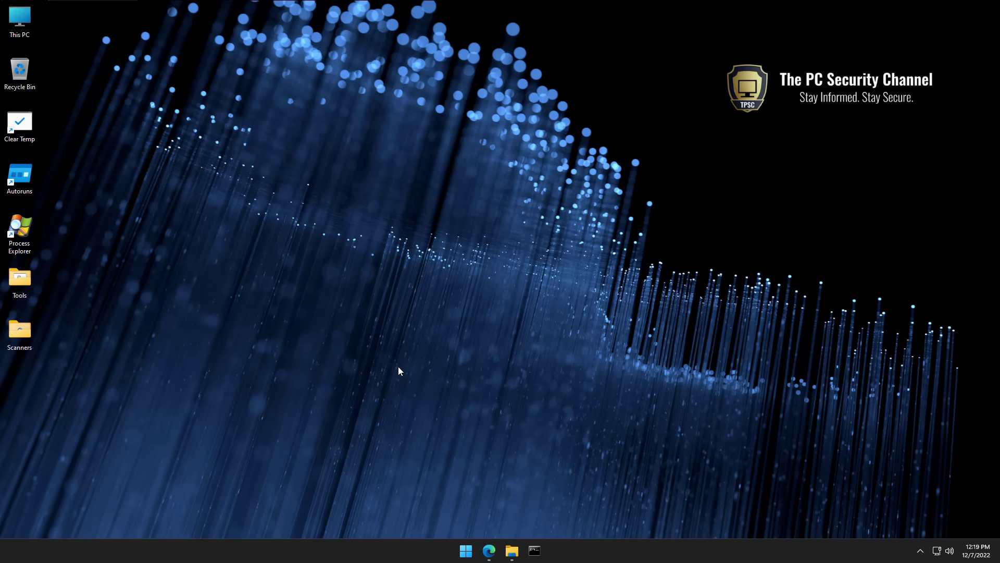
# - Search 'avast virus removal' in Edge, then download and run the avast_one_free_antivirus installer
pyautogui.click(483, 554)
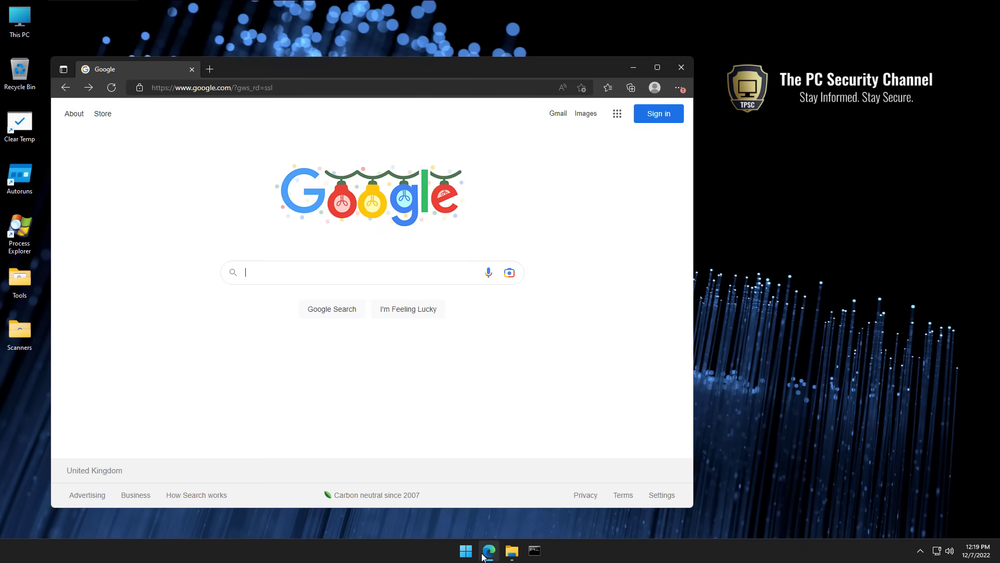
pyautogui.write('ava')
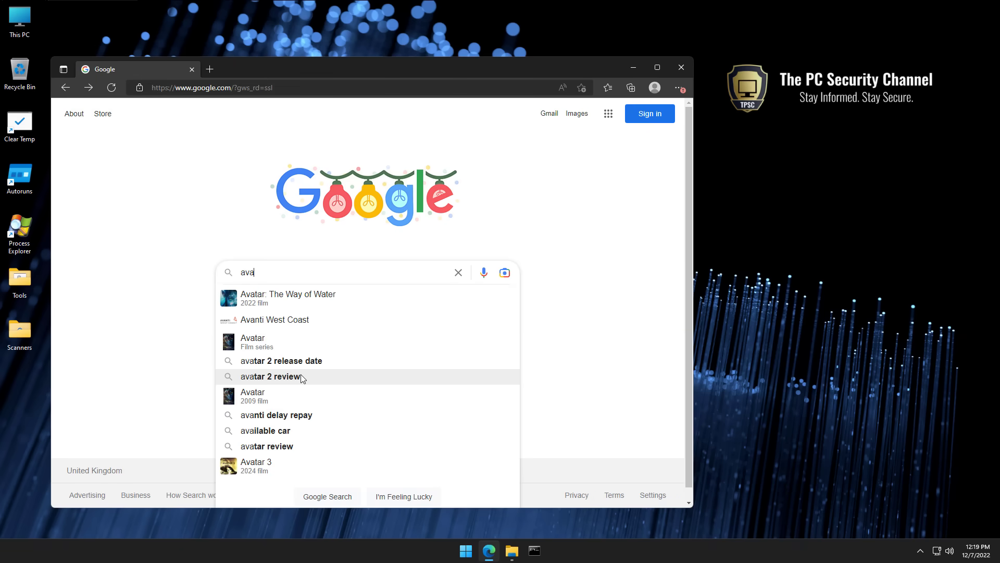
pyautogui.write('st virus re')
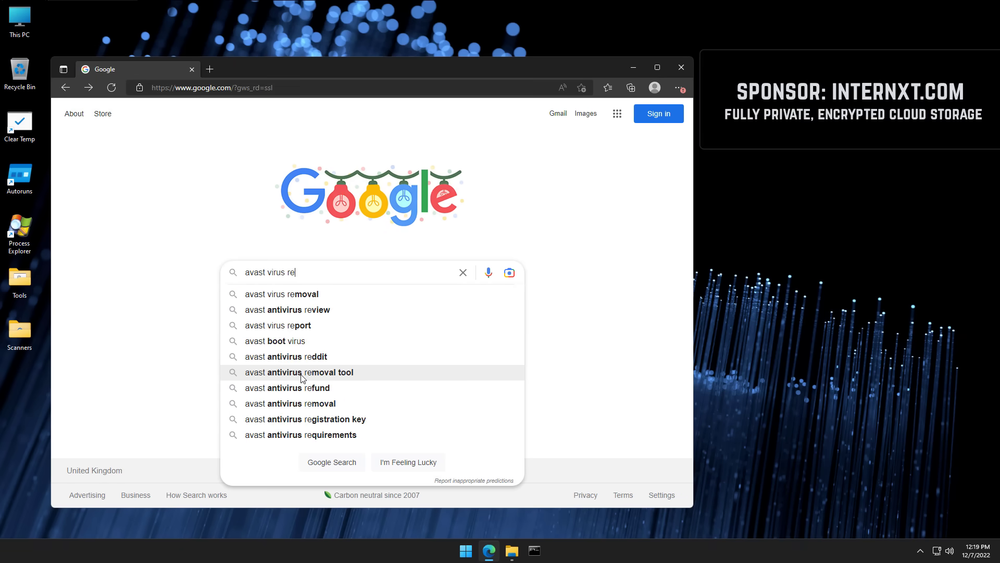
pyautogui.write('moval')
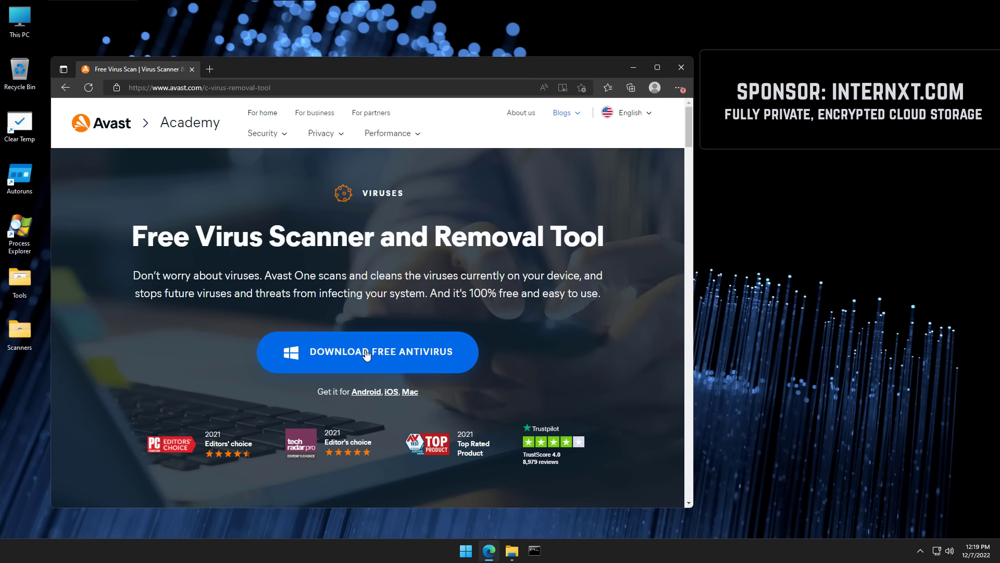
pyautogui.click(365, 353)
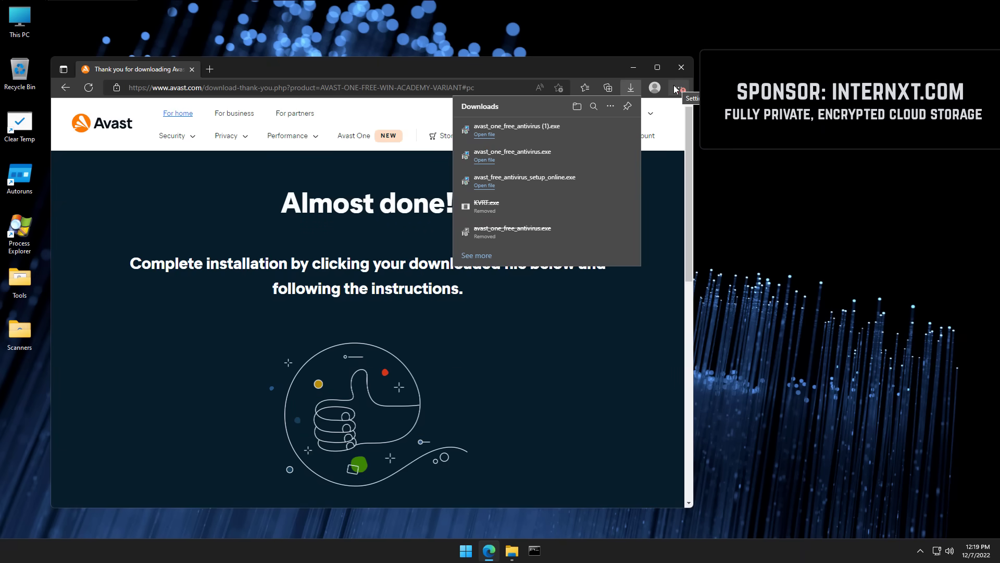
pyautogui.click(484, 134)
pyautogui.click(532, 284)
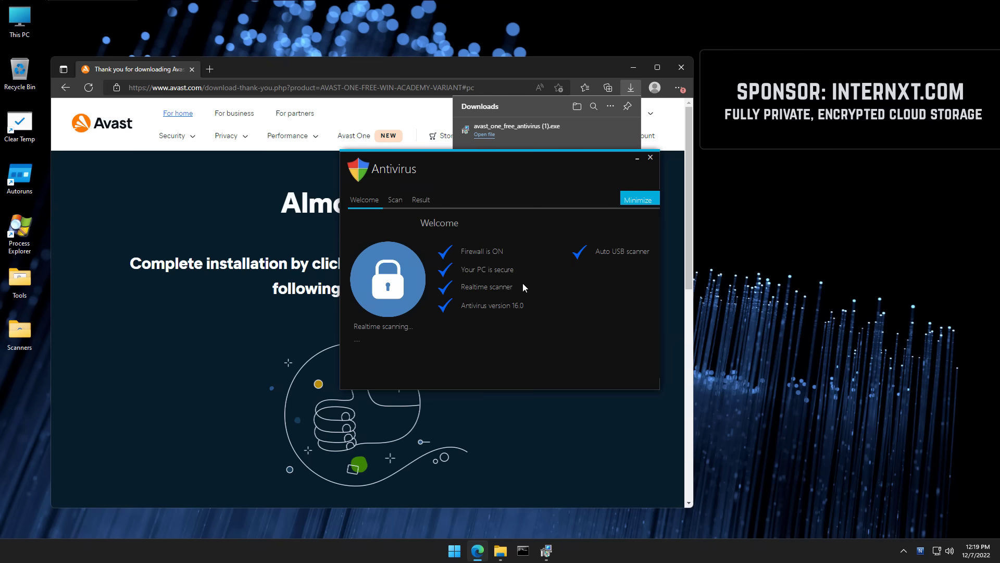
# - Search 'kaspersky virus removal tool' in Edge and download KVRT.exe from Kaspersky's page
pyautogui.click(229, 155)
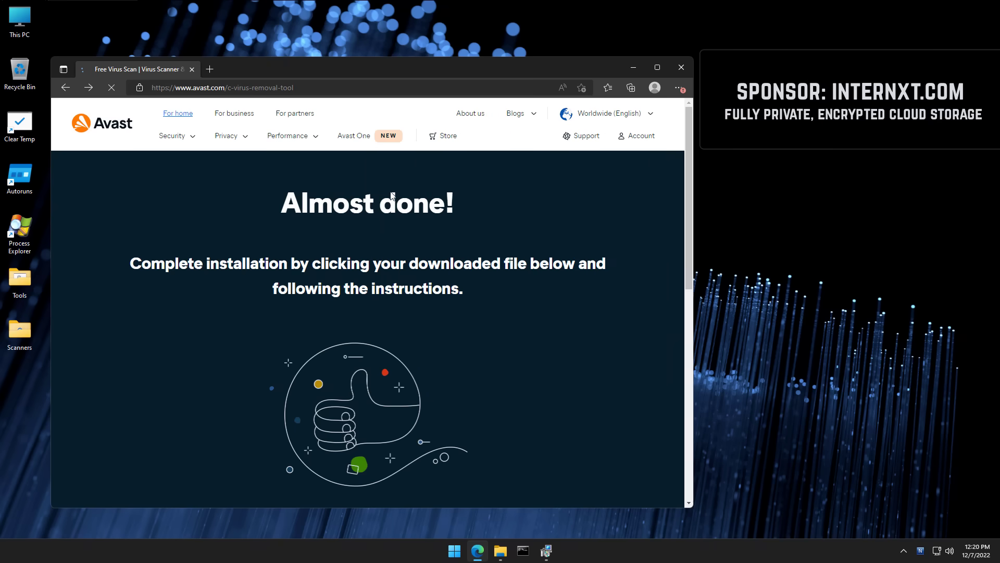
pyautogui.hotkey('alt', 'Left')
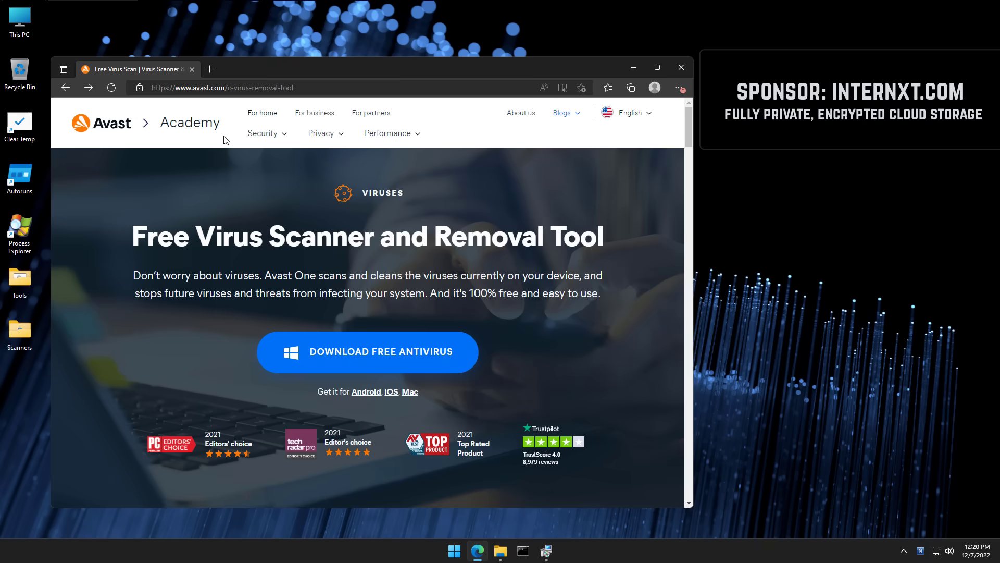
pyautogui.click(208, 87)
pyautogui.write('kaspersky virus removal tool')
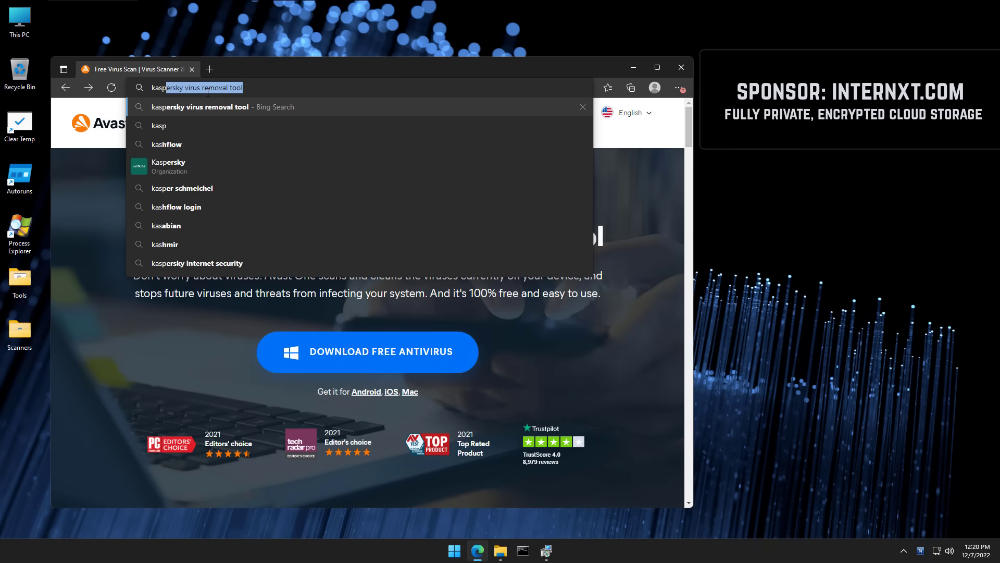
pyautogui.press('Return')
pyautogui.scroll(-5, 219, 223)
pyautogui.click(198, 290)
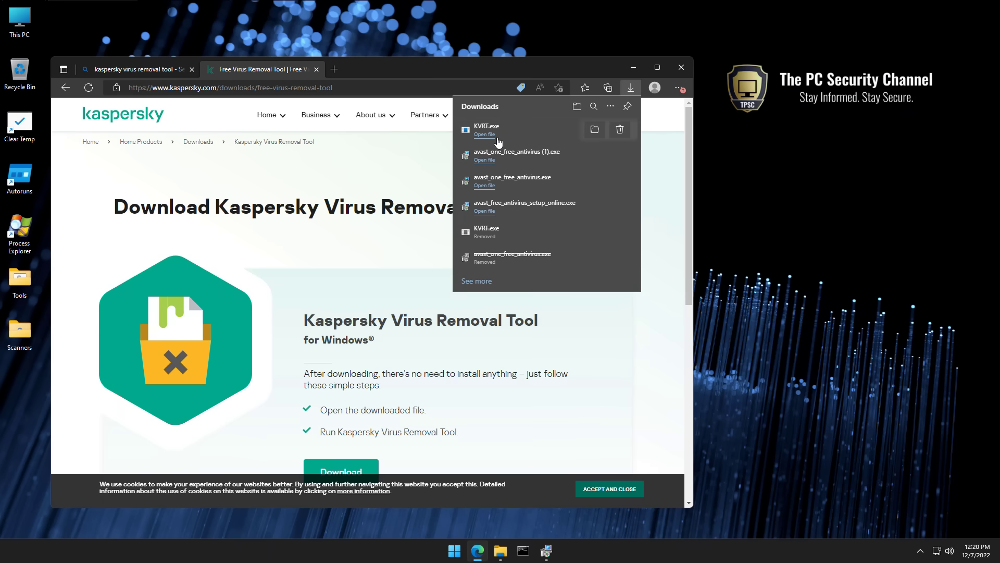
# - Run the downloaded KVRT.exe, close Edge, and move the new Antivirus window down-left
pyautogui.click(485, 134)
pyautogui.click(534, 284)
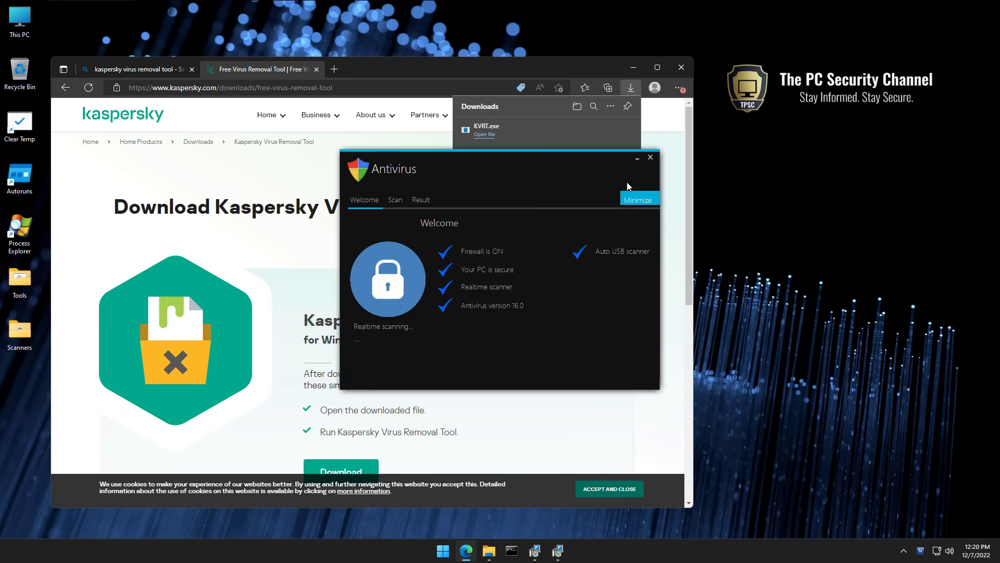
pyautogui.click(682, 65)
pyautogui.moveTo(505, 166); pyautogui.dragTo(260, 254)
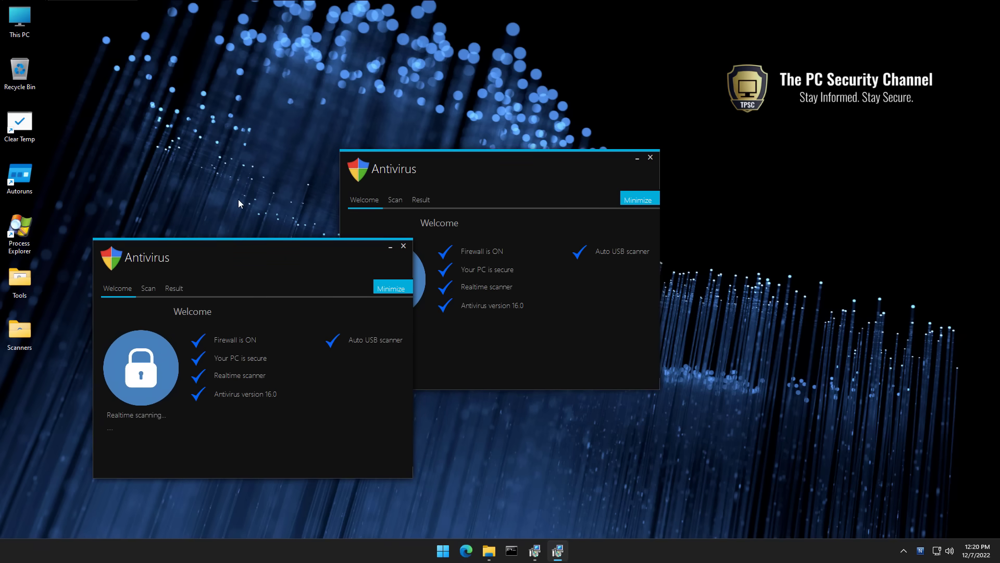
# - Run avast_one_free_antivirus again from the Downloads folder, allowing the unverified file
pyautogui.click(489, 551)
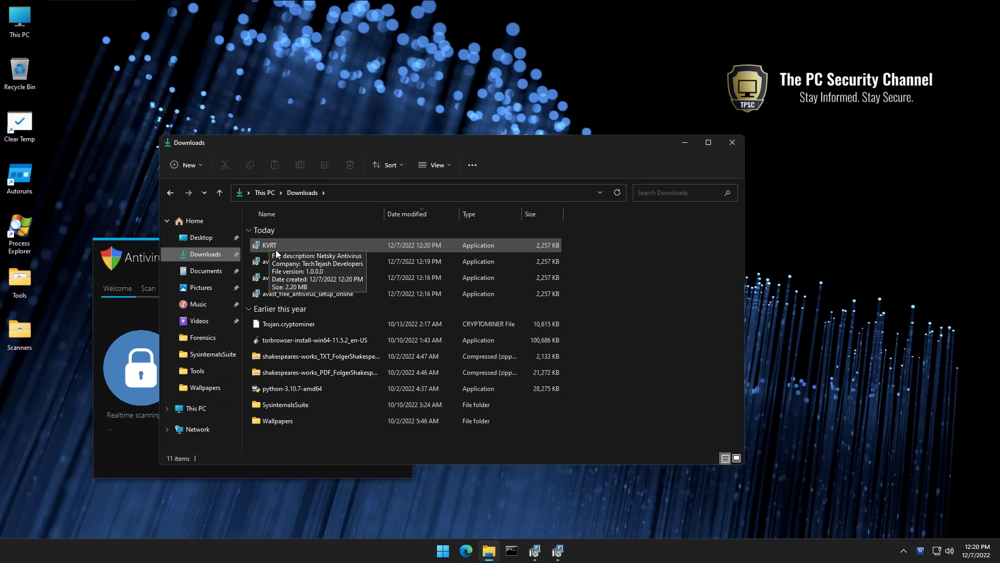
pyautogui.doubleClick(266, 273)
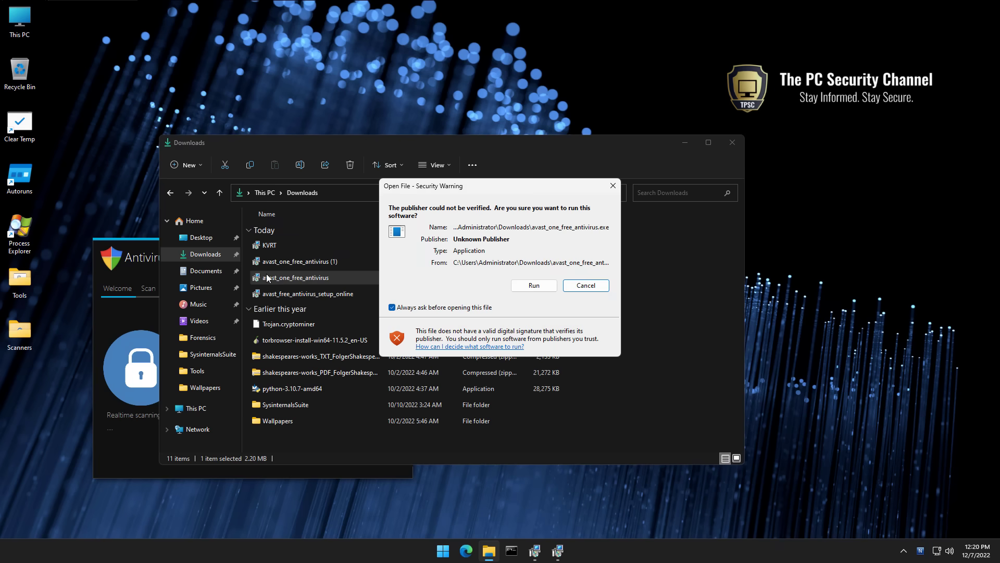
pyautogui.click(534, 285)
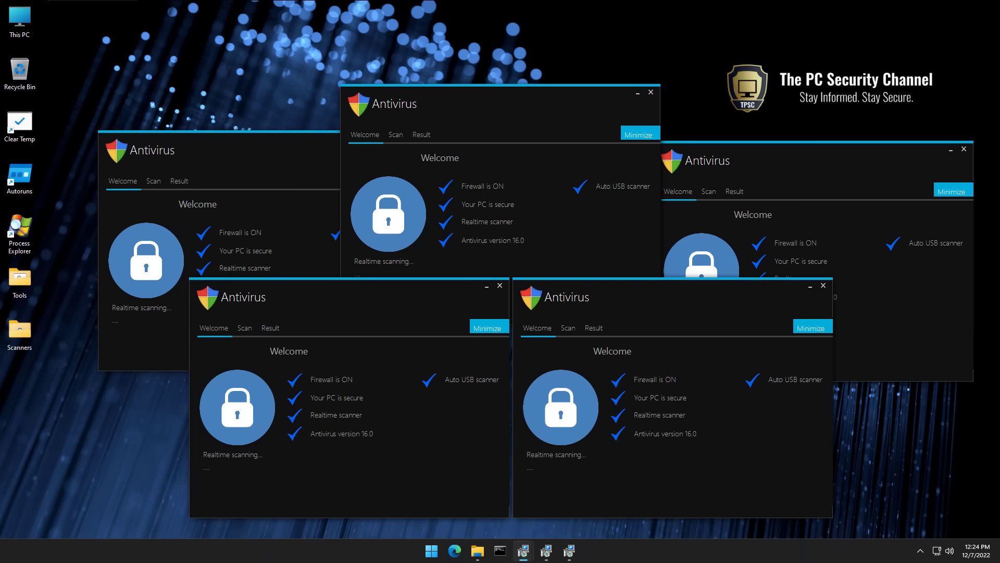
# - Start Norton Power Eraser (NPE) from the desktop Scanners folder
pyautogui.doubleClick(19, 331)
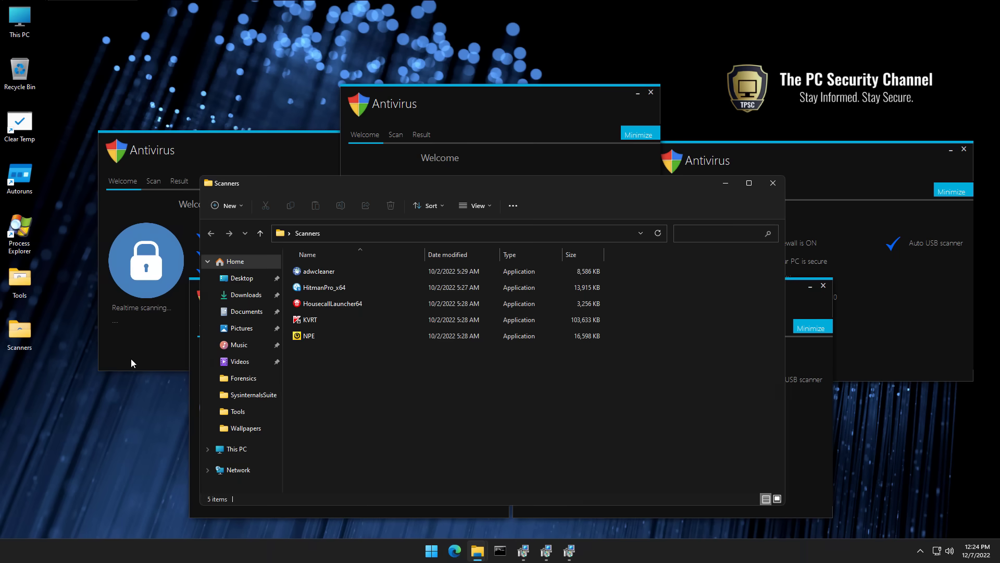
pyautogui.doubleClick(305, 337)
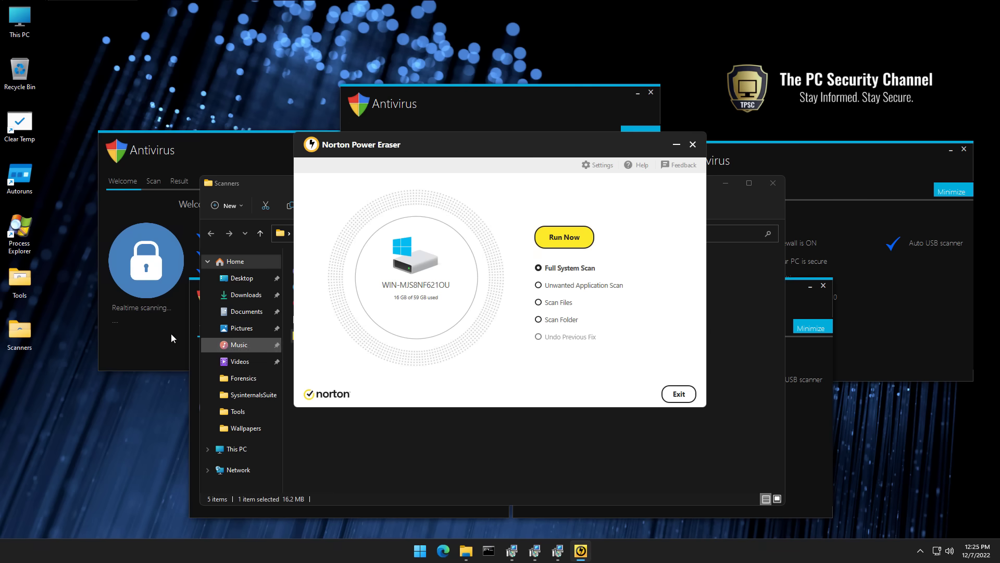
# - Launch HitmanPro_x64 from the Scanners folder window
pyautogui.click(178, 153)
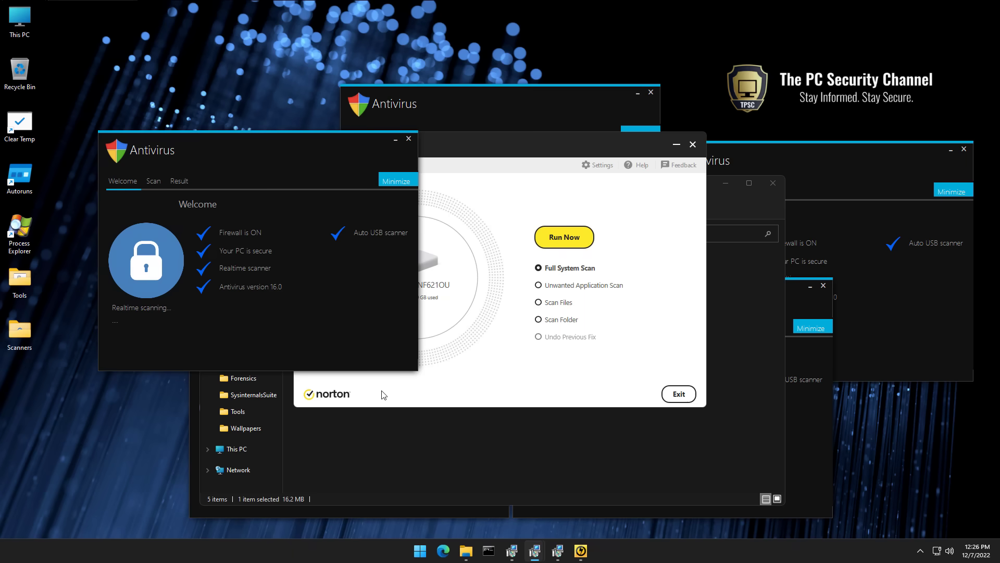
pyautogui.click(408, 427)
pyautogui.doubleClick(315, 288)
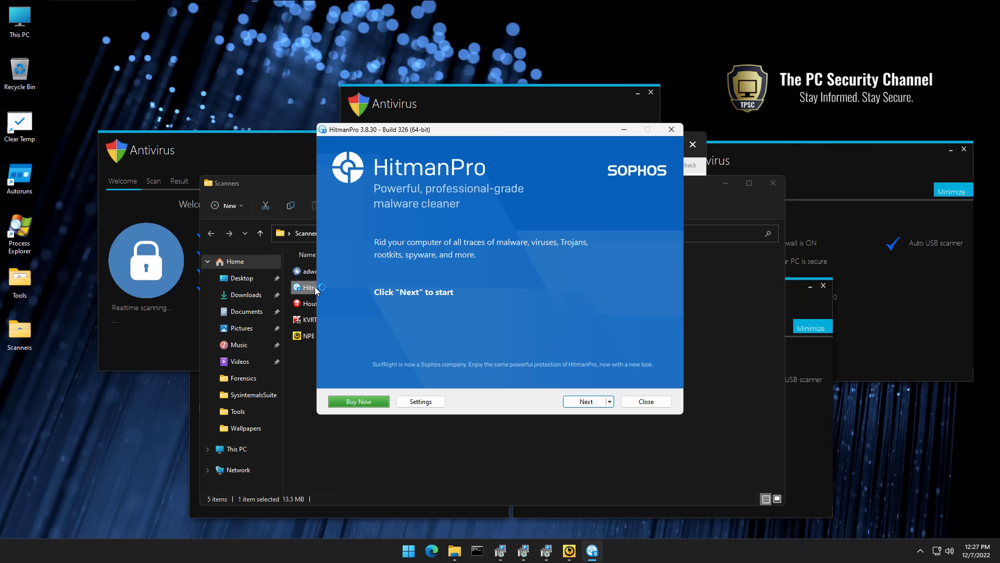
# - Bring the left fake Antivirus window in front of HitmanPro's welcome screen
pyautogui.click(225, 167)
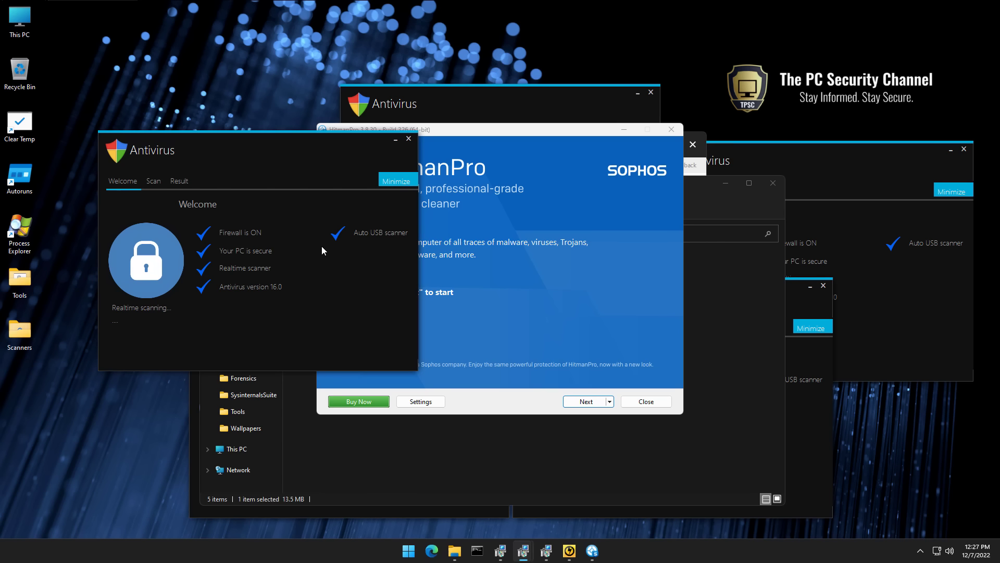
# - Run Norton Power Eraser's Full System Scan, finding 12 high-severity threats
pyautogui.click(569, 552)
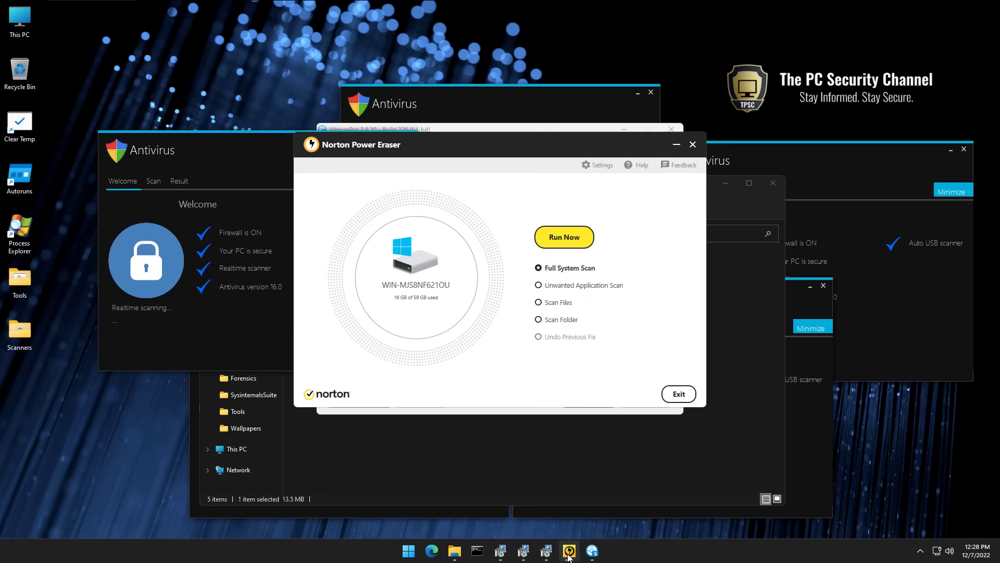
pyautogui.click(575, 241)
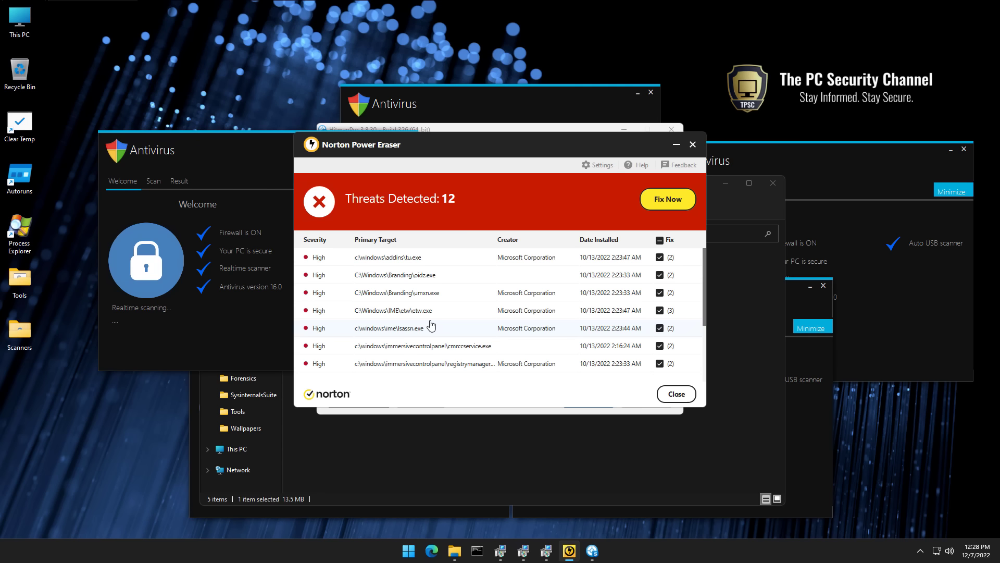
# - Review the threat list including the hosts file entry, then fix the checked threats and restart
pyautogui.scroll(-2, 431, 326)
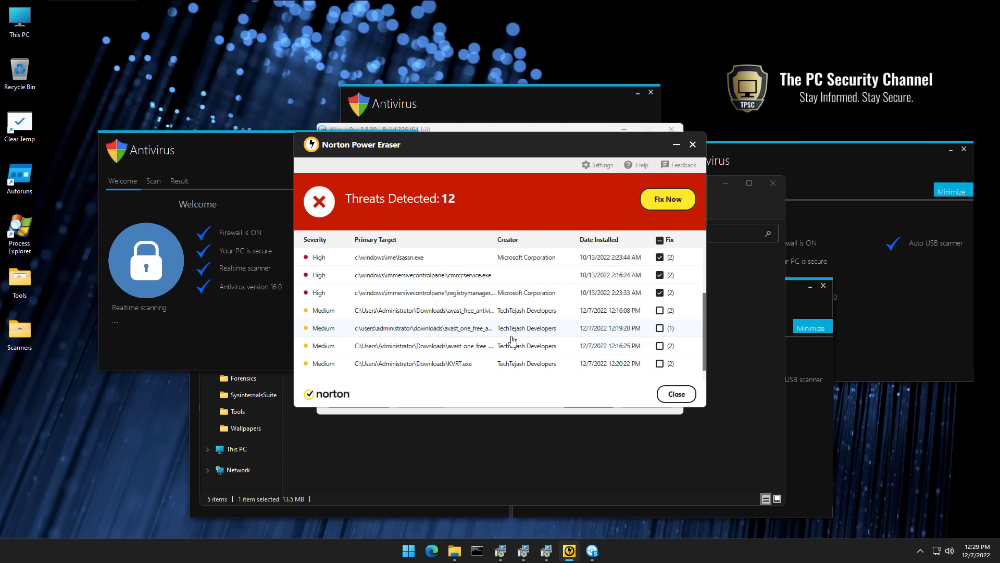
pyautogui.click(216, 262)
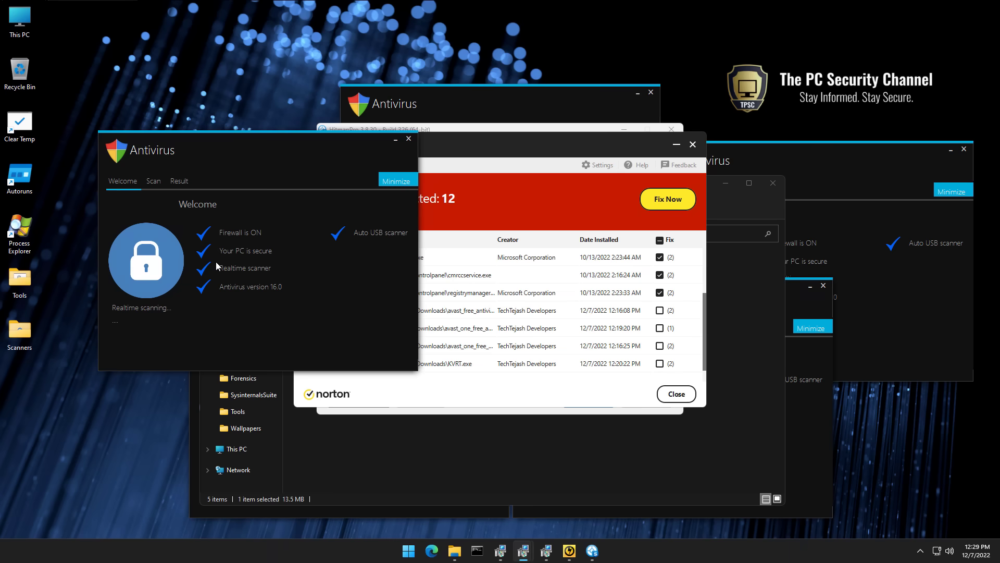
pyautogui.click(430, 363)
pyautogui.scroll(-1, 431, 363)
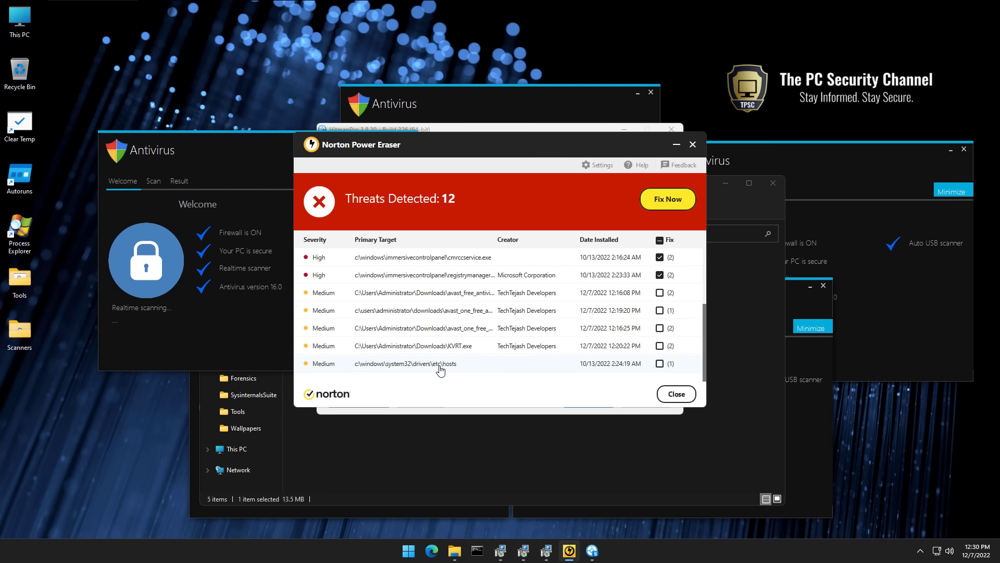
pyautogui.click(666, 364)
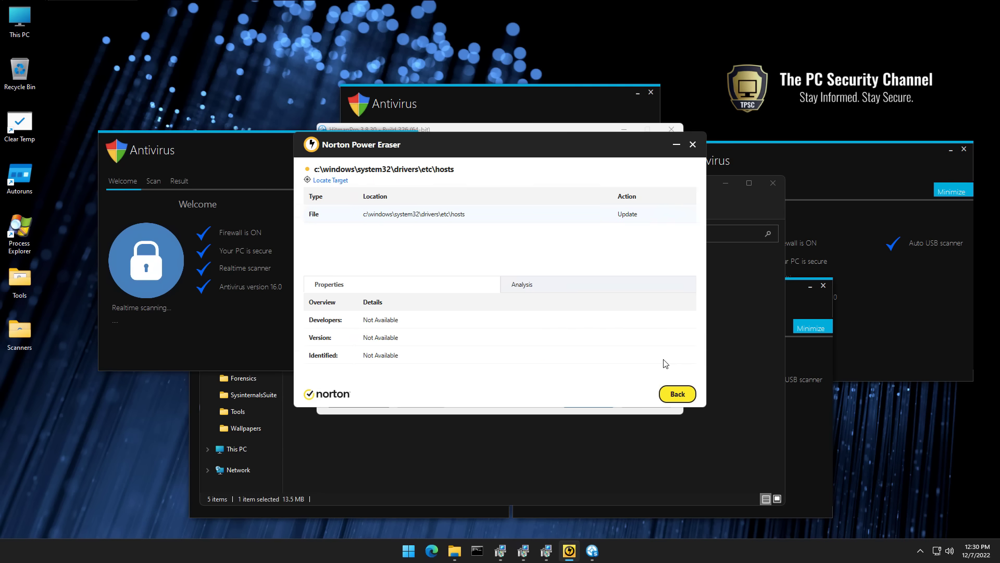
pyautogui.click(676, 394)
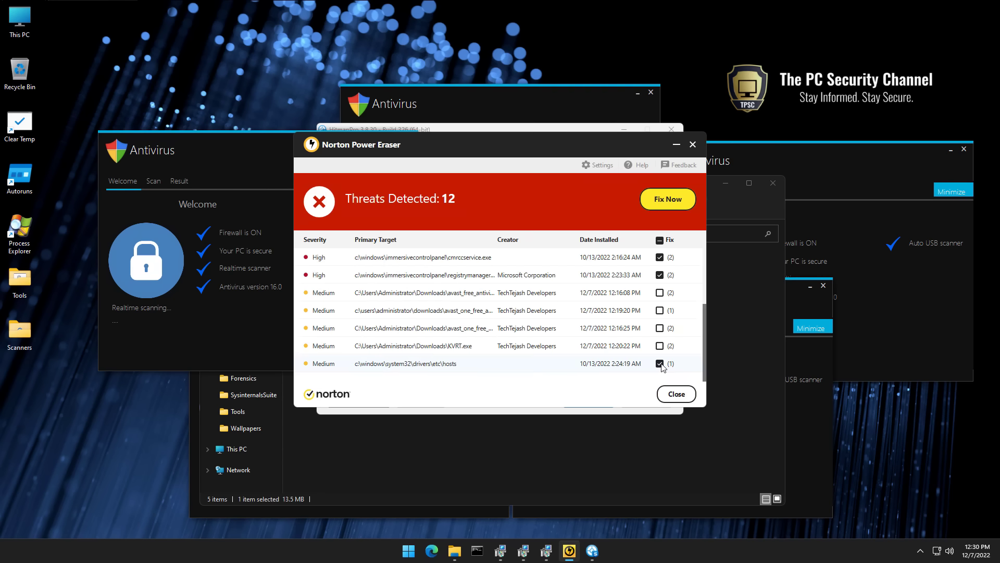
pyautogui.click(668, 210)
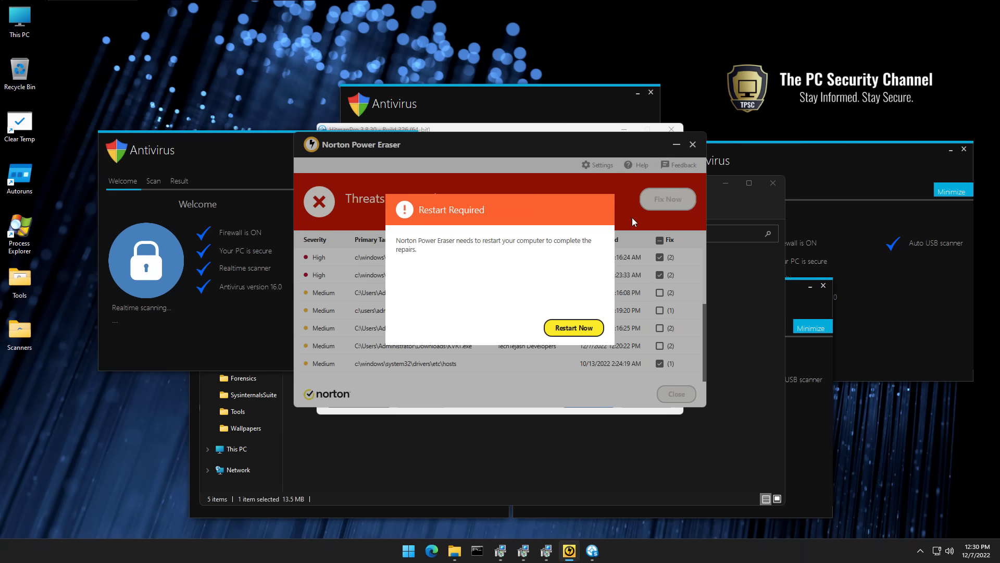
pyautogui.click(589, 327)
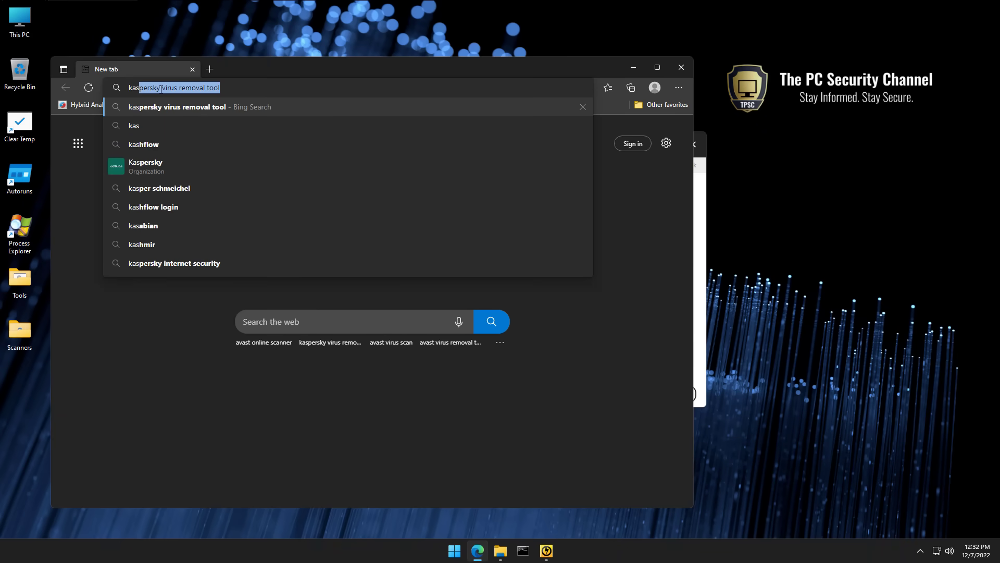
# - Search Bing for 'kaspersky virus removal tool', download KVRT from Kaspersky's page and run it
pyautogui.press('Return')
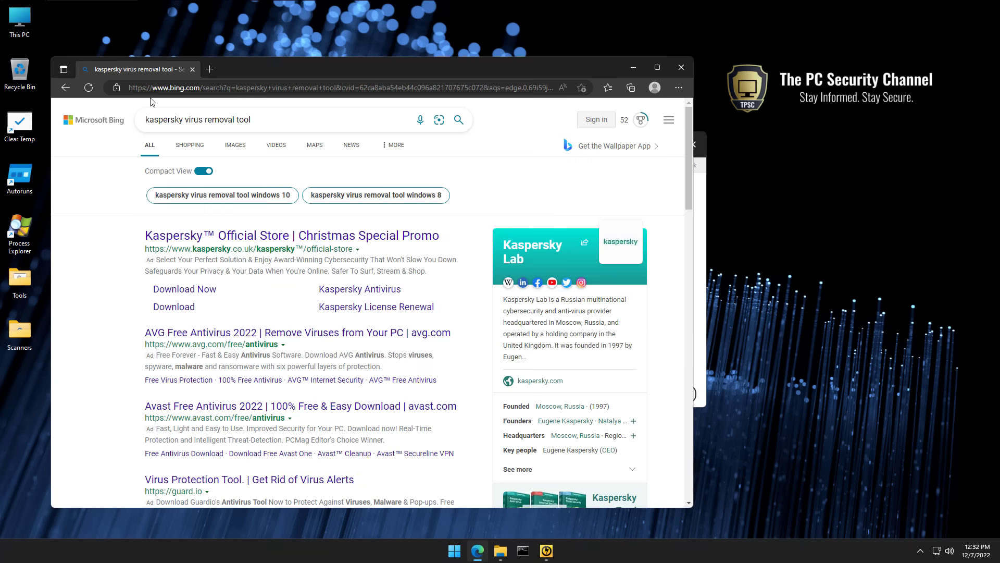
pyautogui.scroll(-2, 209, 366)
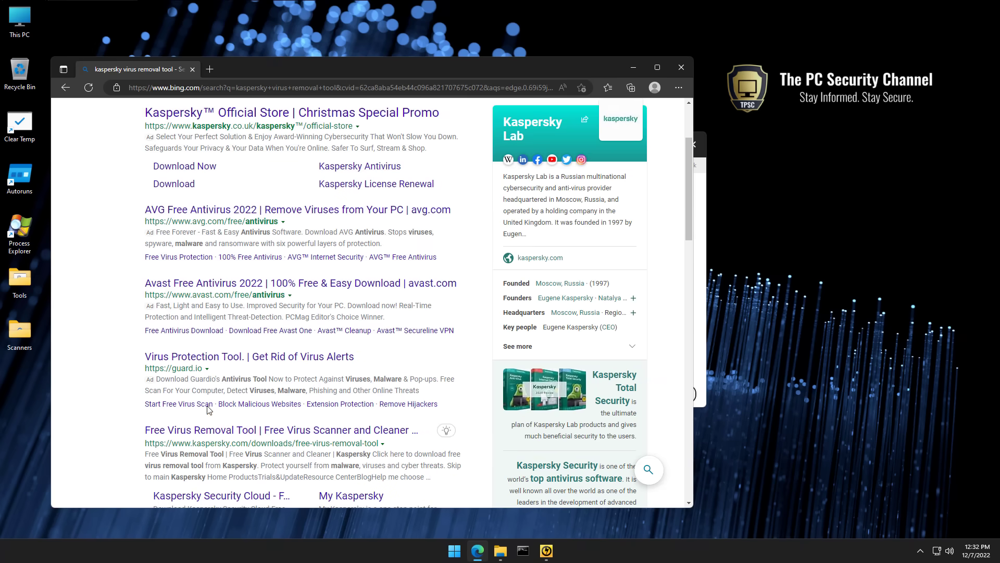
pyautogui.click(211, 428)
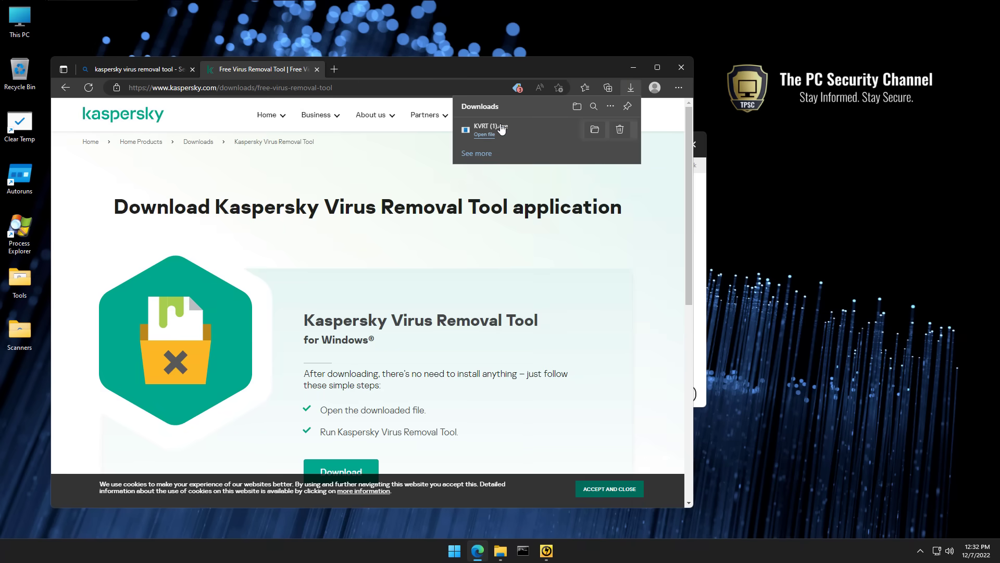
pyautogui.click(487, 134)
pyautogui.click(521, 288)
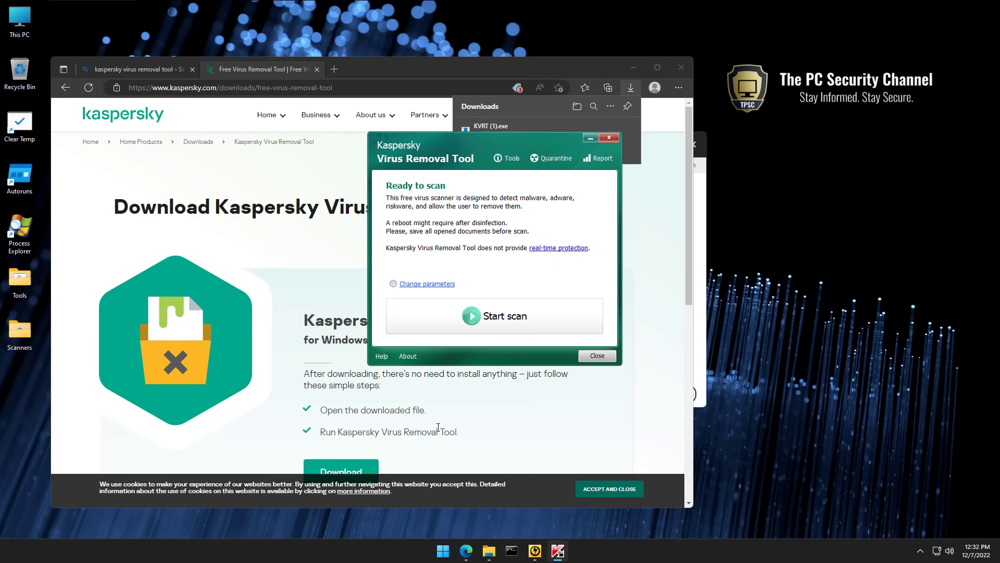
# - Start a KVRT scan of the computer and open the desktop Scanners folder
pyautogui.click(479, 321)
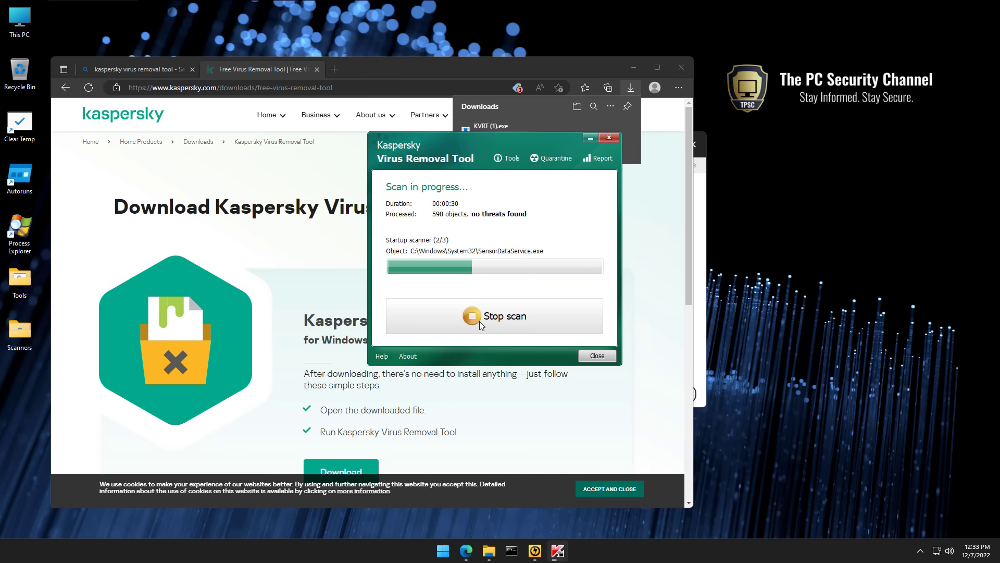
pyautogui.doubleClick(19, 331)
# - Launch HitmanPro_x64 and choose 'No, I only want to perform a one-time scan' in setup
pyautogui.doubleClick(297, 260)
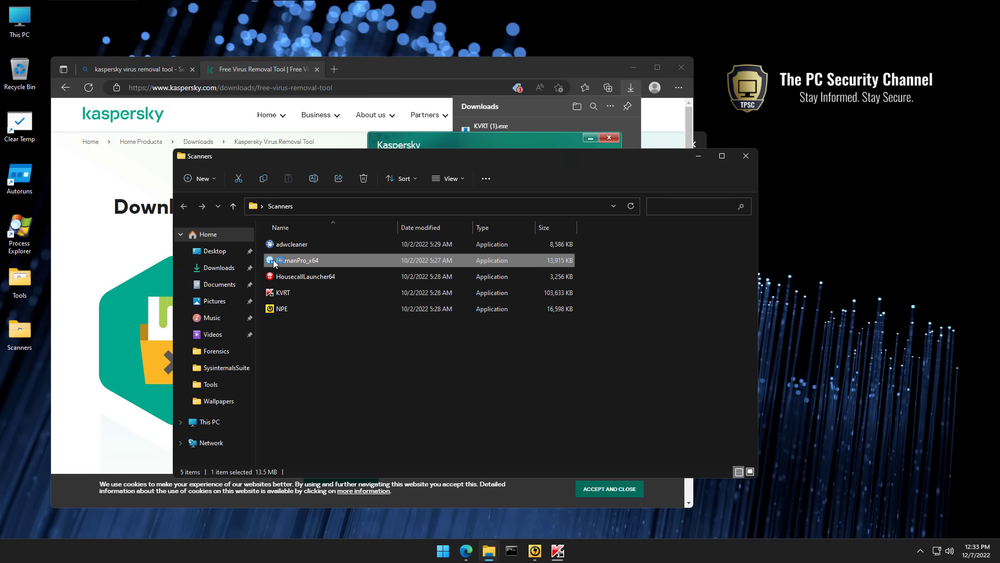
pyautogui.click(585, 404)
pyautogui.click(585, 405)
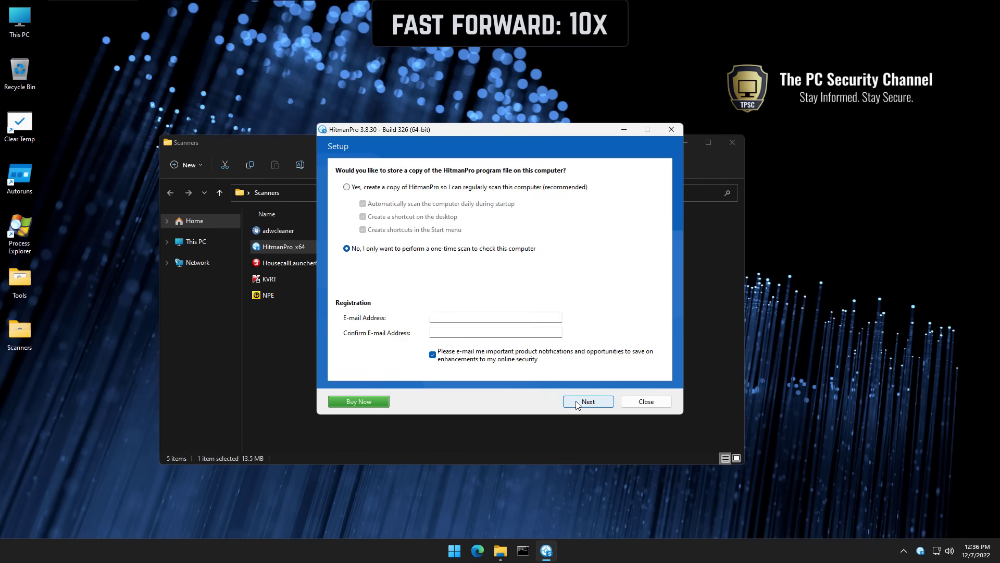
# - Start HitmanPro's one-time scan, which finds 7 identified threats
pyautogui.click(579, 401)
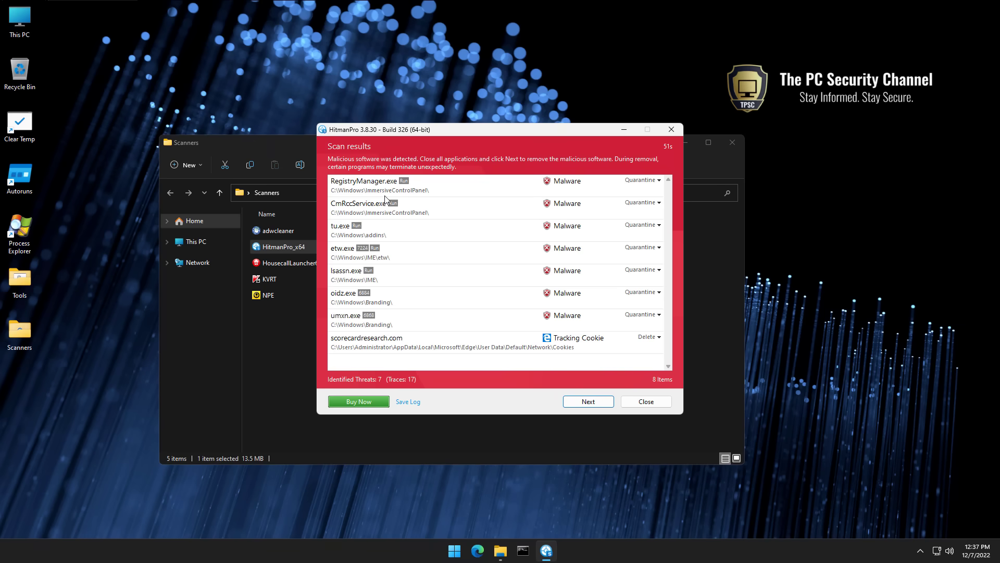
pyautogui.click(402, 319)
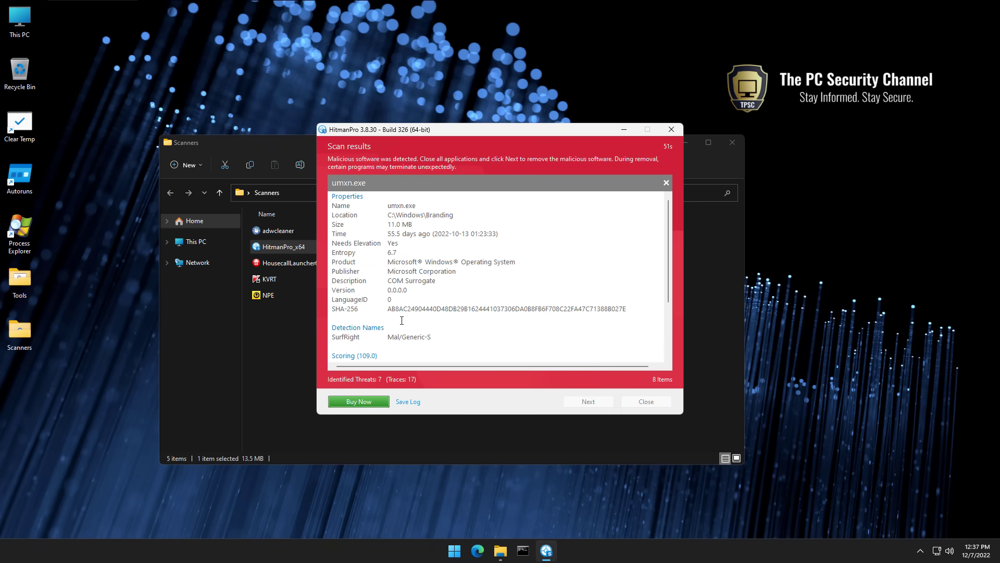
pyautogui.click(666, 183)
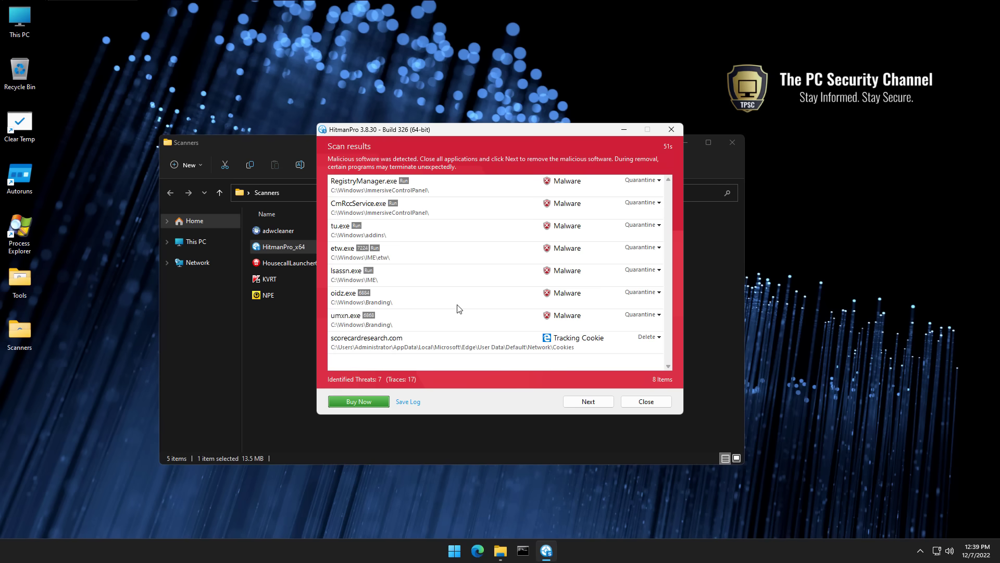
pyautogui.click(638, 315)
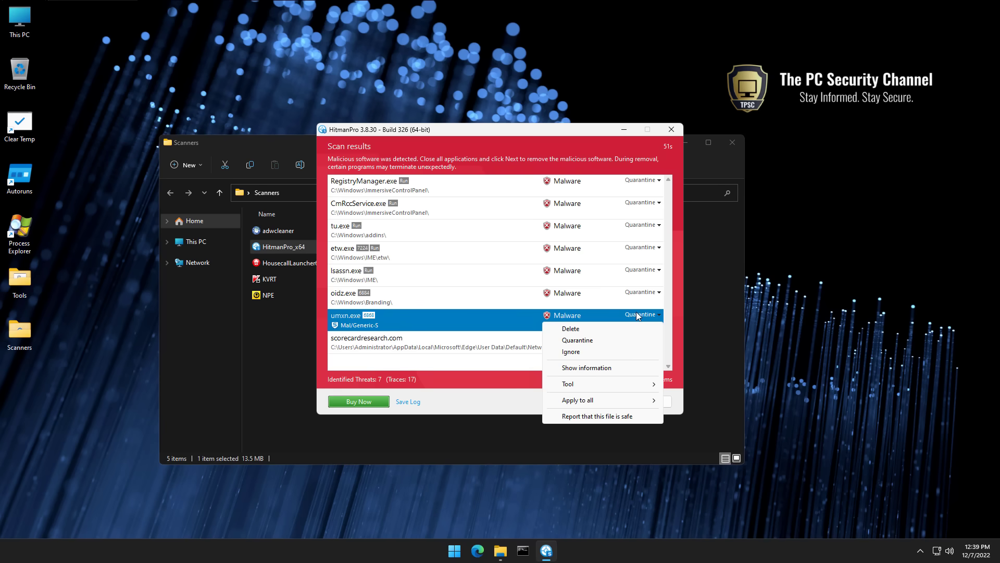
pyautogui.click(621, 301)
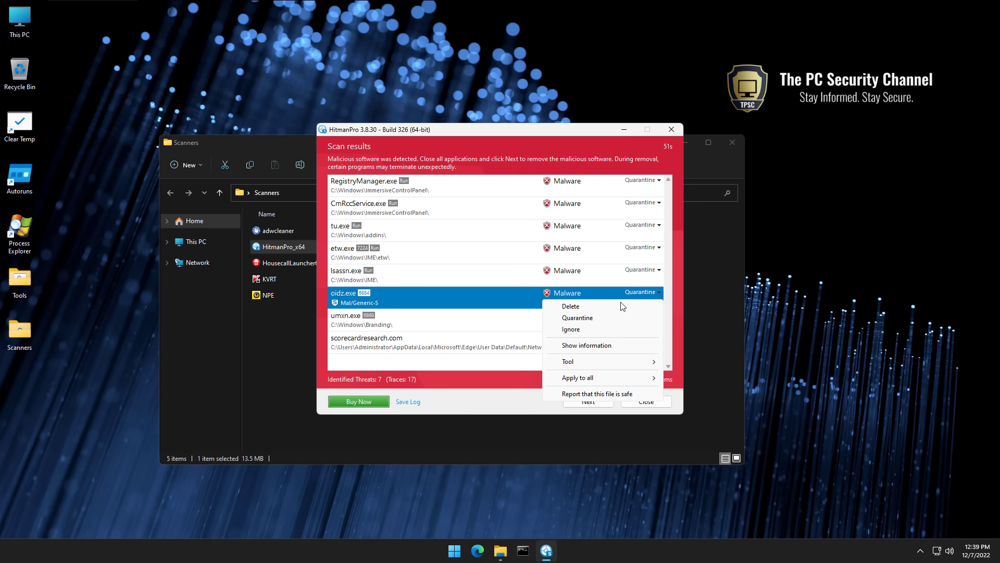
pyautogui.click(505, 317)
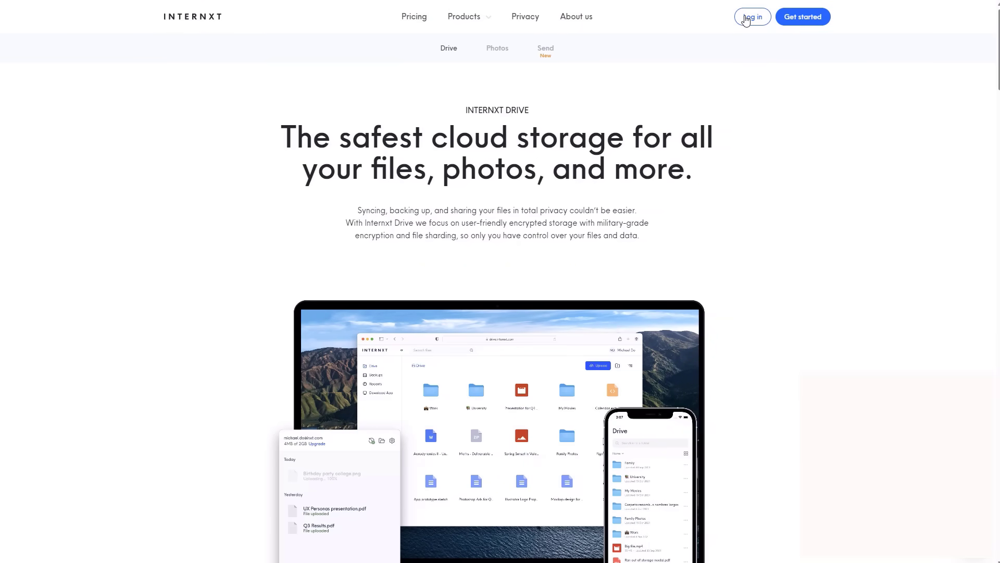
# - Sign in to Internxt Drive and upload Screenshot 2022-03-10 062257.png to the Personal folder
pyautogui.click(746, 19)
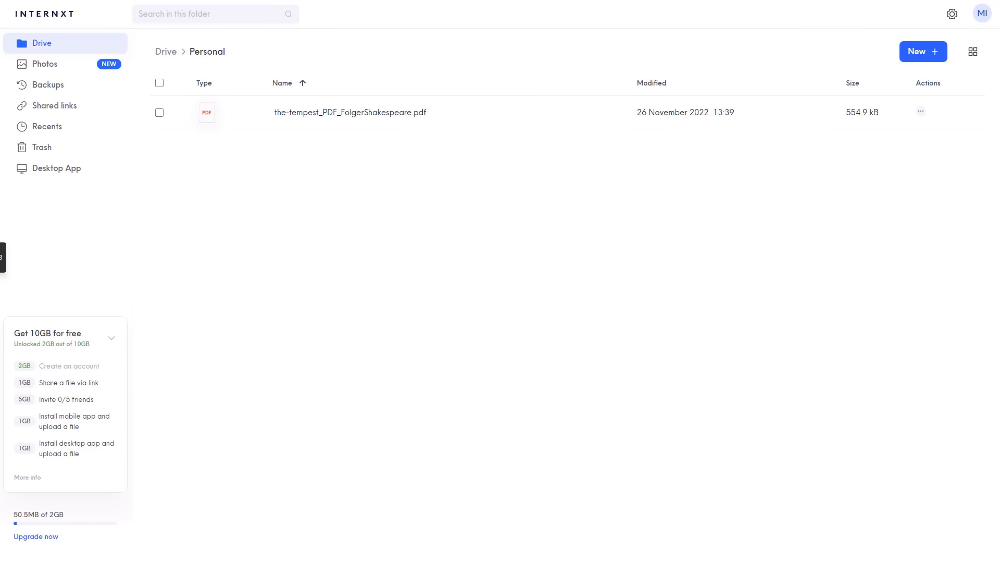
pyautogui.moveTo(2, 257); pyautogui.dragTo(290, 221)
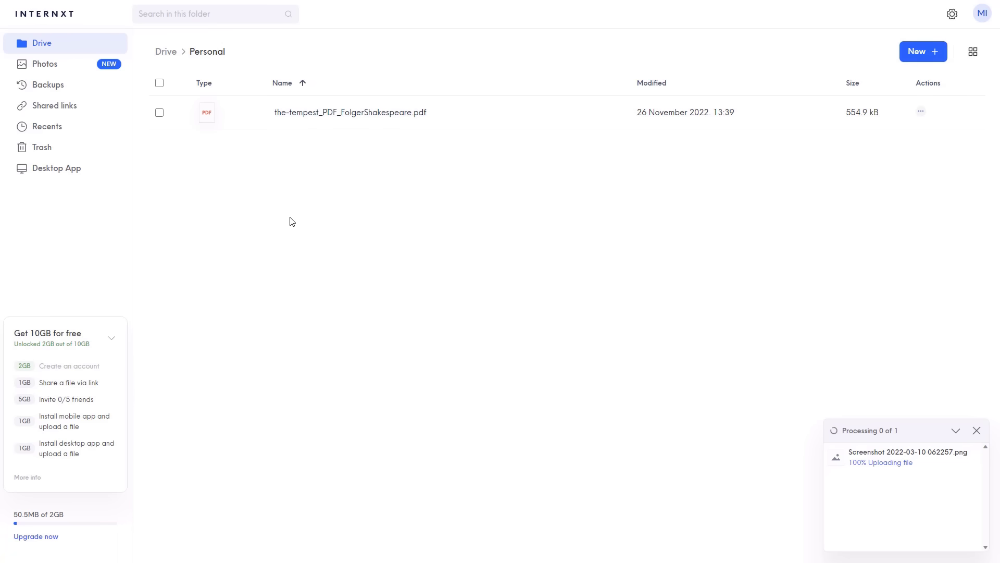
pyautogui.click(73, 154)
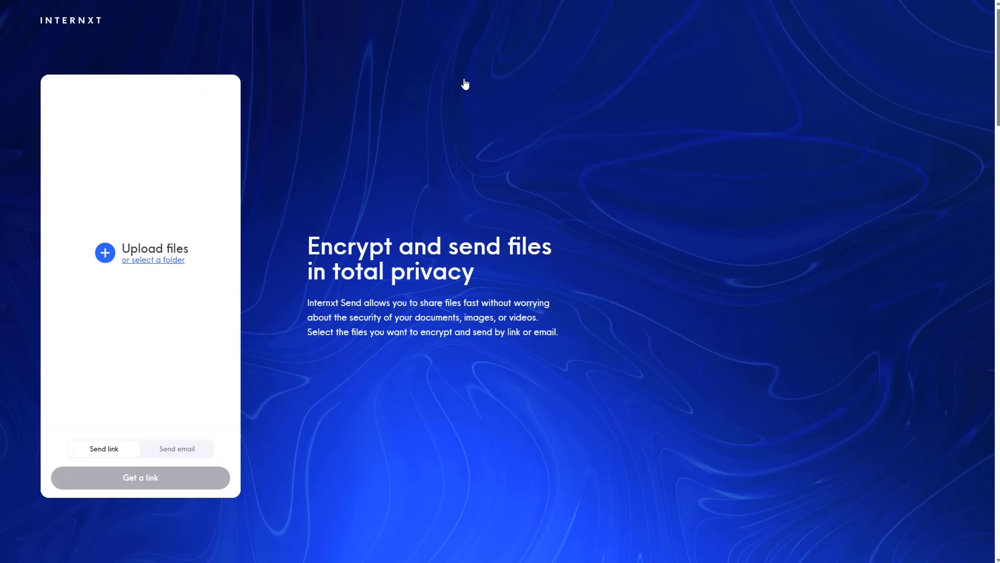
# - Upload Screenshot 2022-03-10 062257.png to Internxt Send and copy its share link
pyautogui.moveTo(465, 84); pyautogui.dragTo(138, 253)
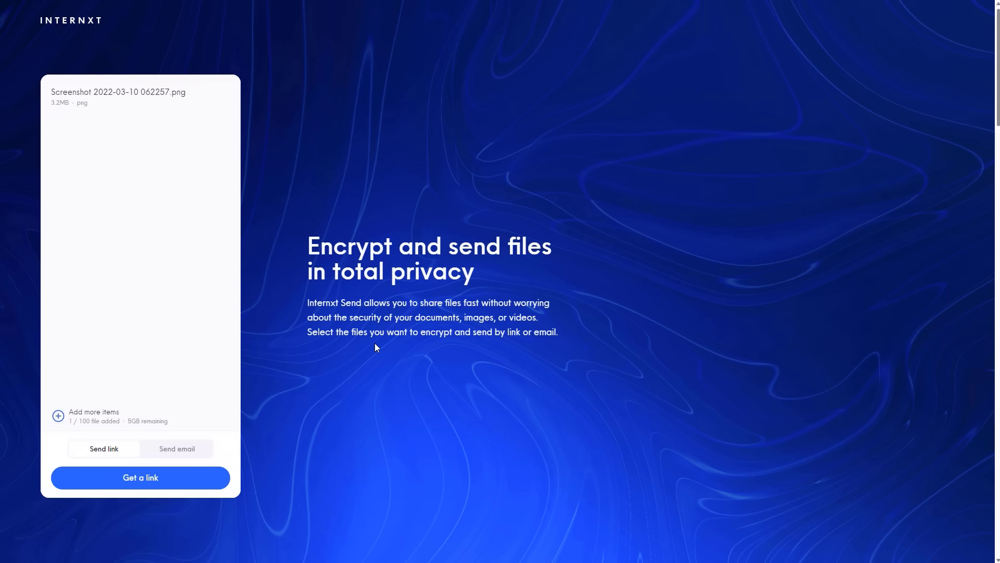
pyautogui.click(154, 480)
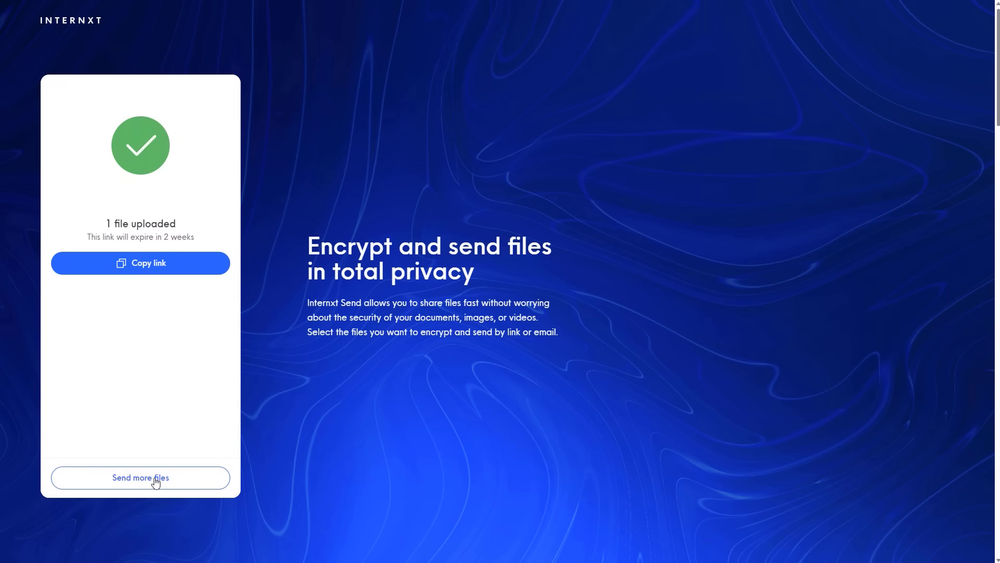
pyautogui.click(156, 267)
# - Open the copied share link in a new browser tab
pyautogui.hotkey('ctrl', 't')
pyautogui.hotkey('ctrl', 'v')
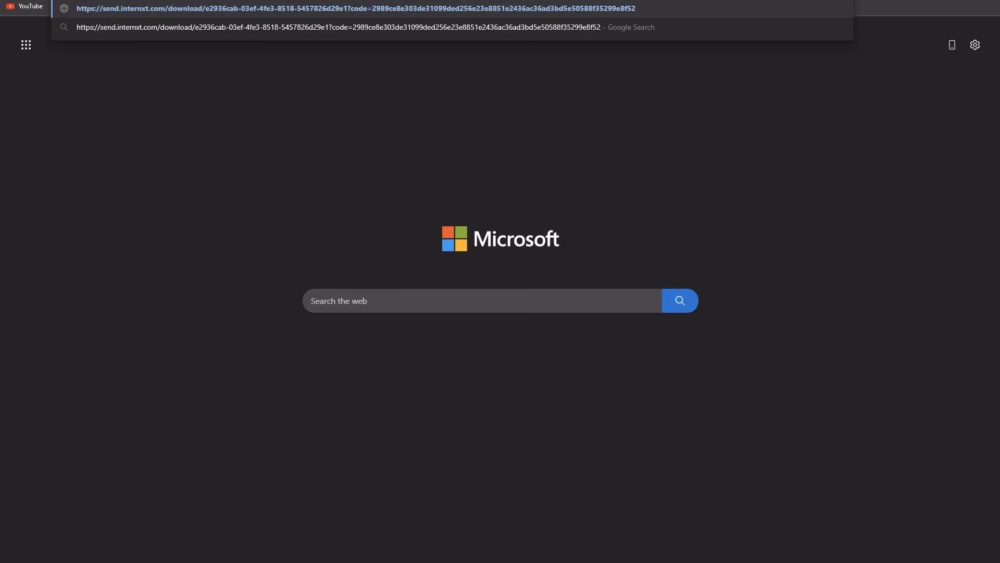
pyautogui.press('Return')
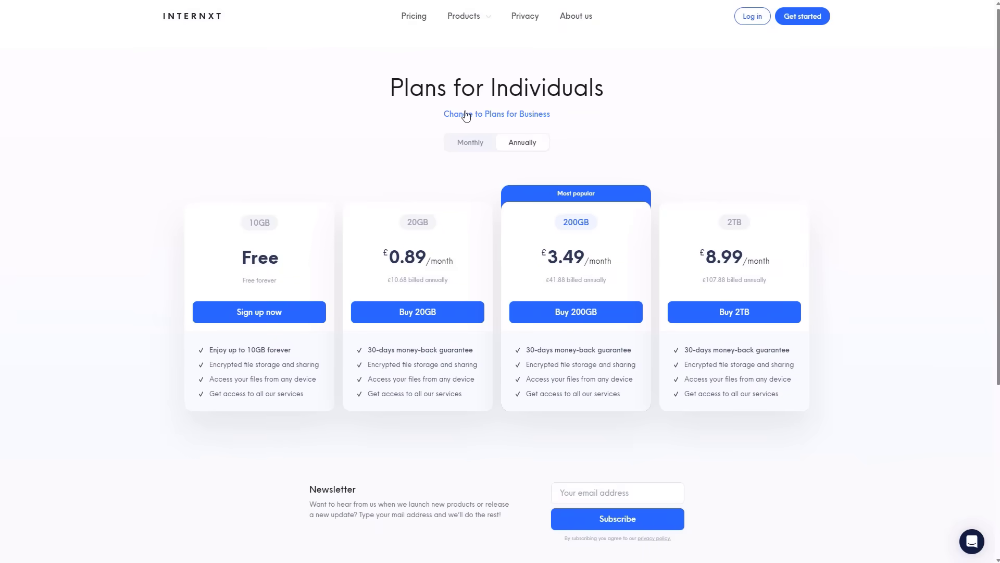
pyautogui.click(466, 114)
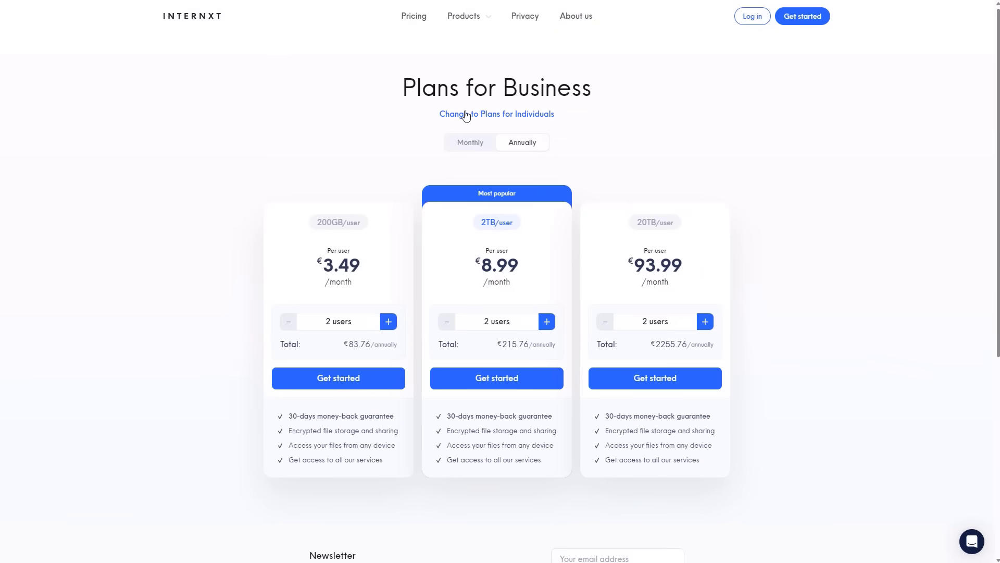
pyautogui.click(466, 114)
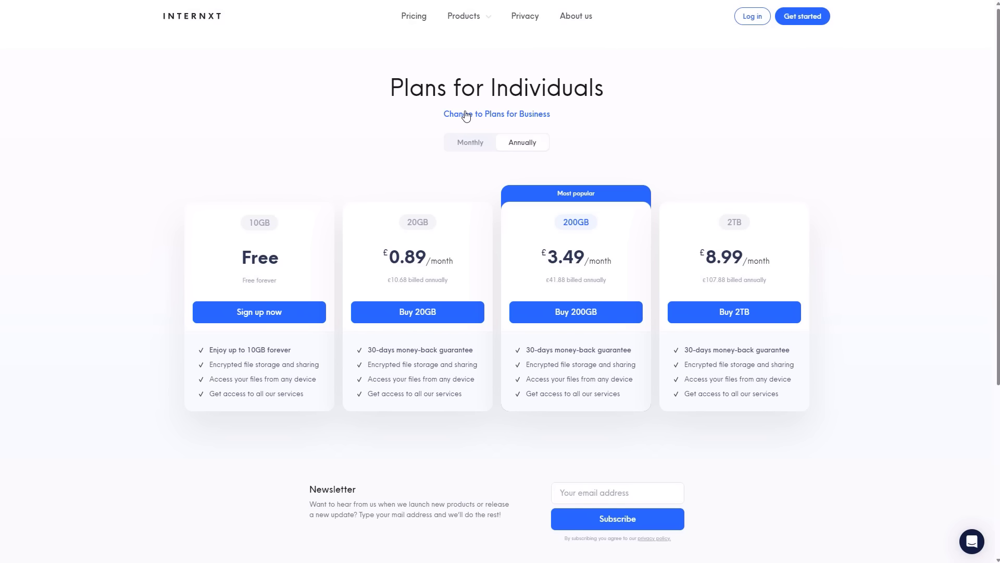